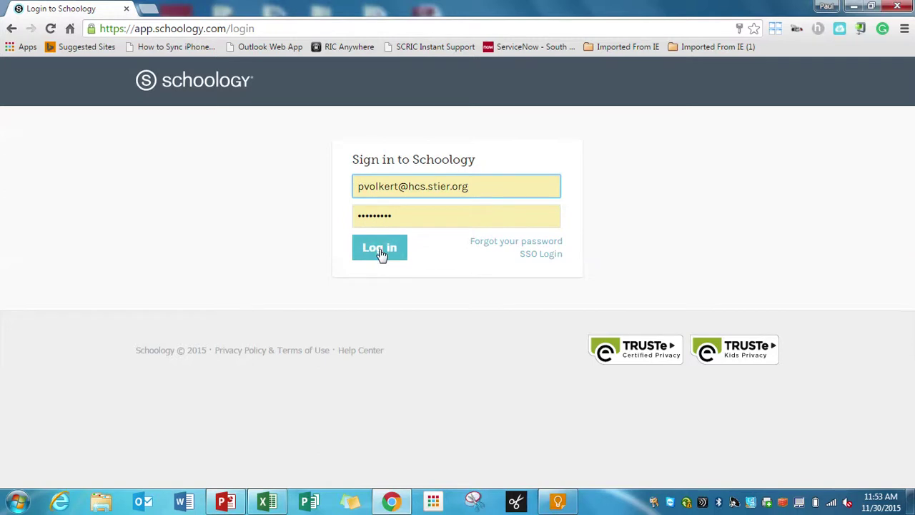
- Log in with the prefilled account details and open the CV-Dep-Harp-WP Collaborative group
click(380, 251)
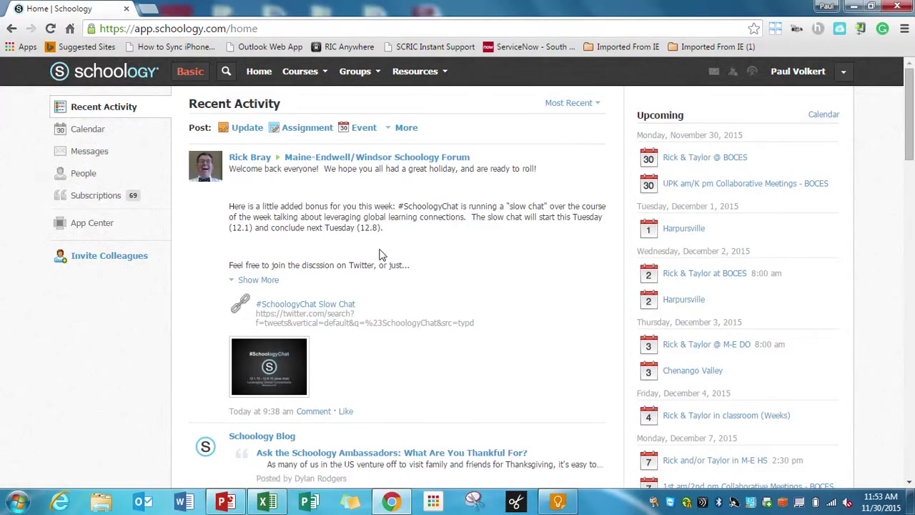
click(356, 72)
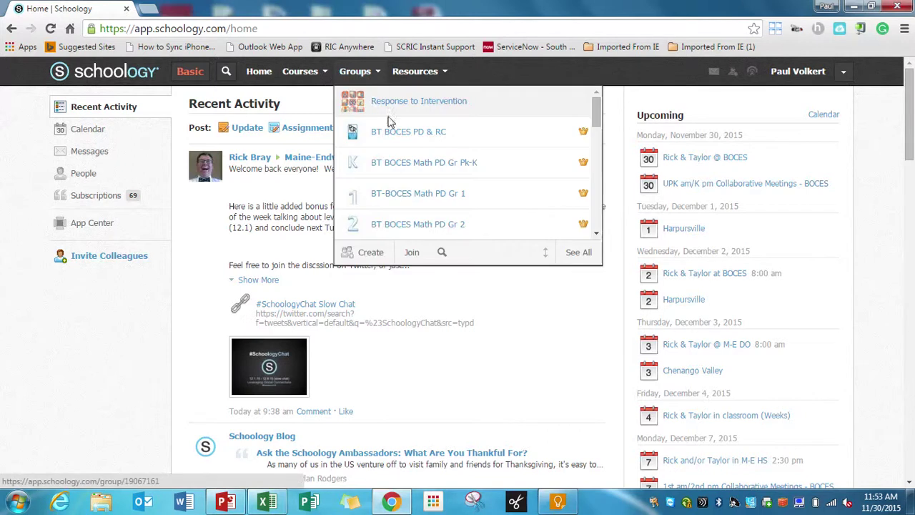
scroll(597, 122, down, 5)
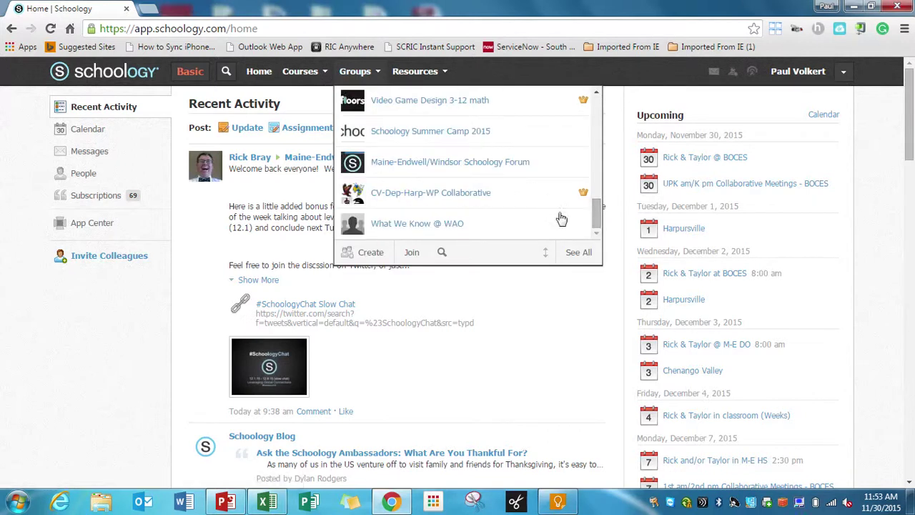
click(501, 205)
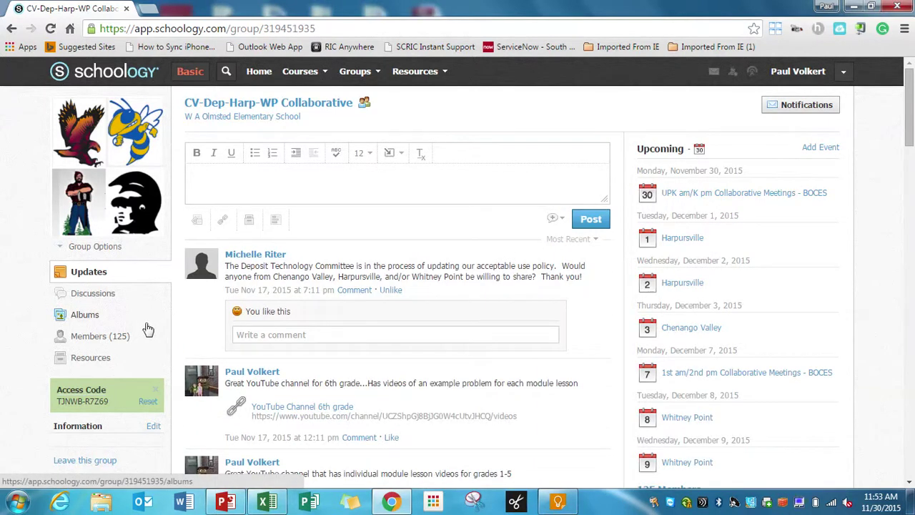
- Open the Templates folder in the group's resources, inside Math Resources and Group Resources
click(97, 363)
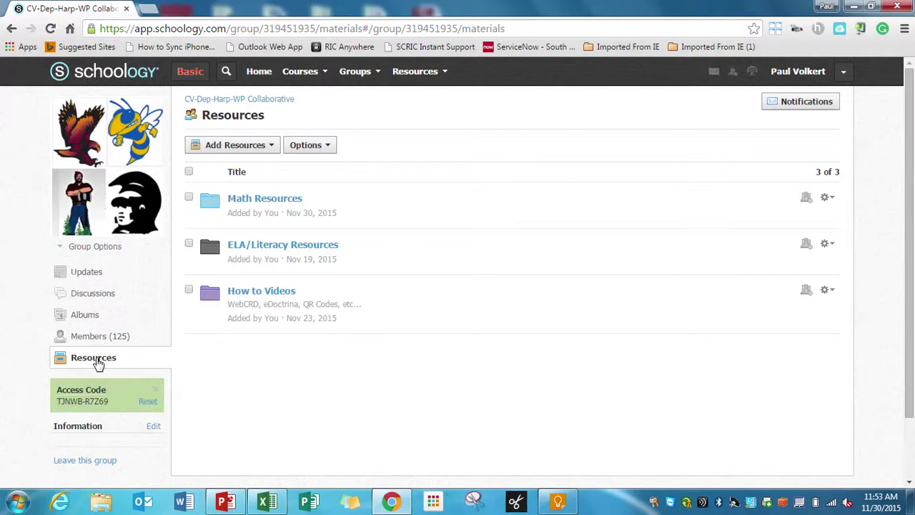
click(271, 205)
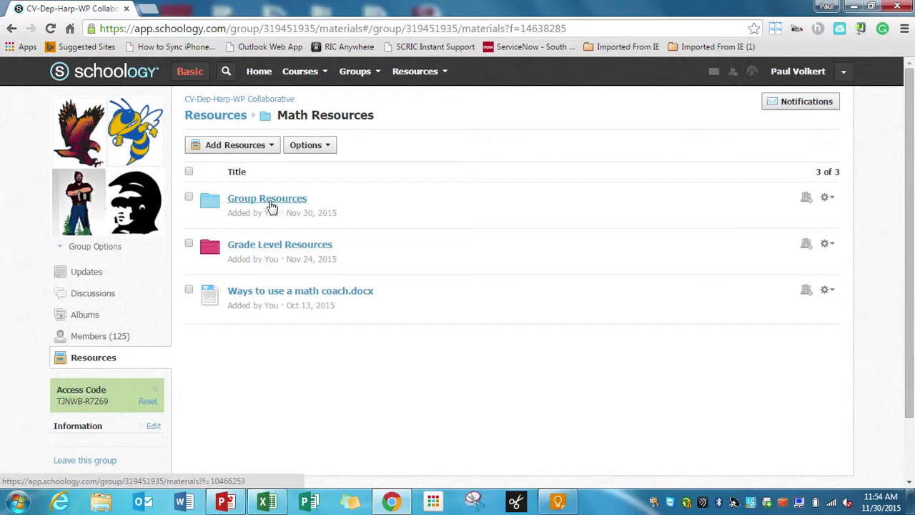
click(273, 205)
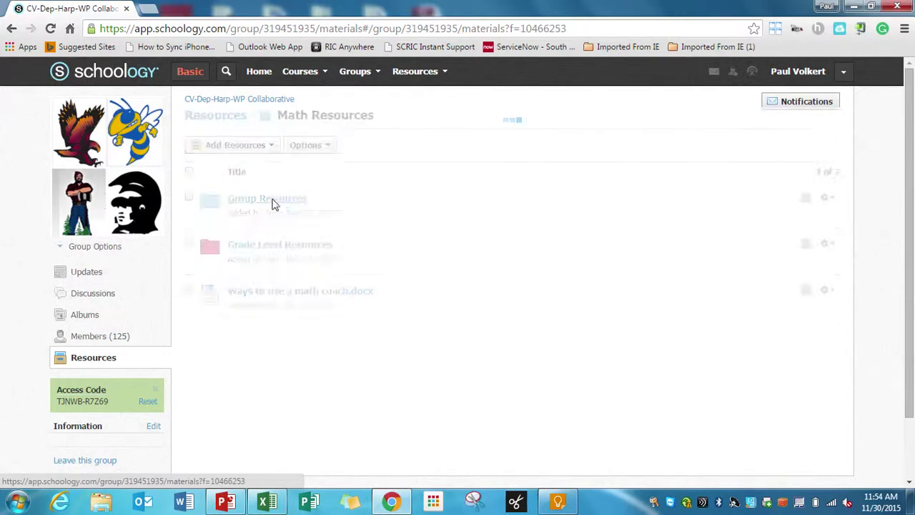
drag(909, 163, 910, 289)
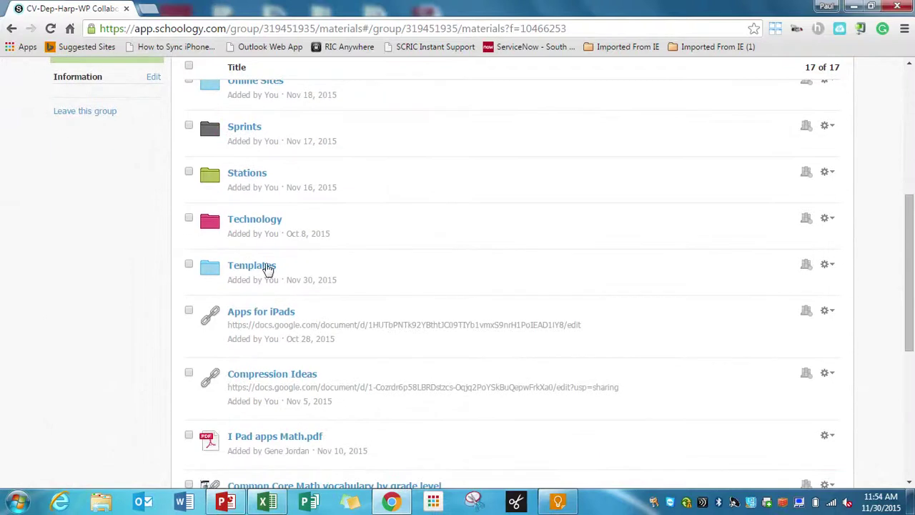
click(255, 269)
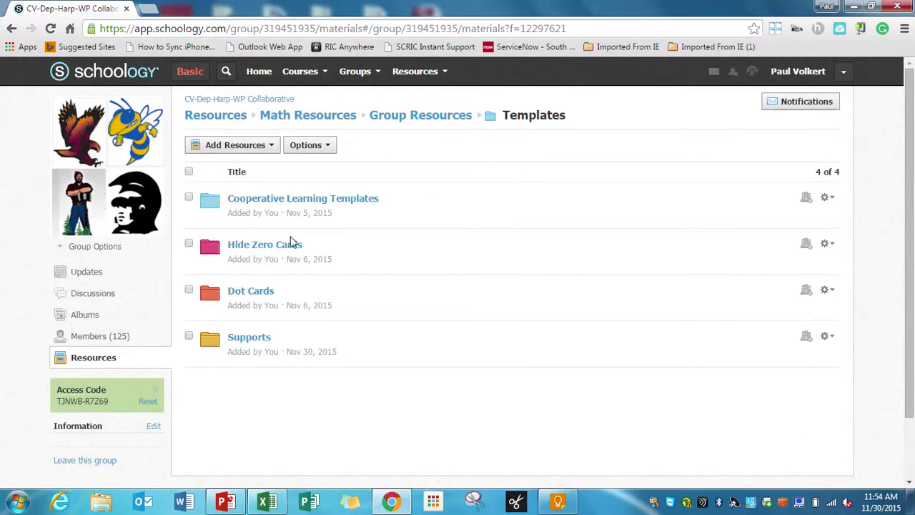
- Create a green folder named New Folder inside the Templates folder, leaving its description empty
click(248, 150)
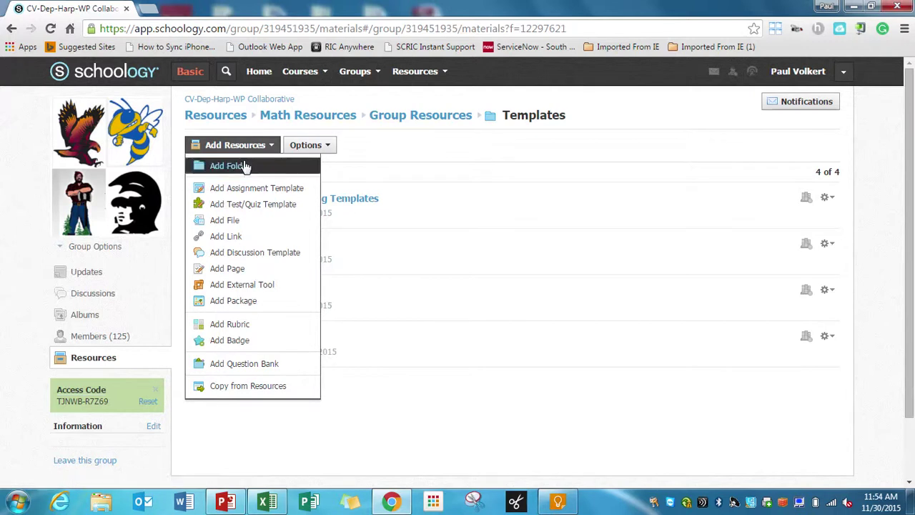
click(245, 166)
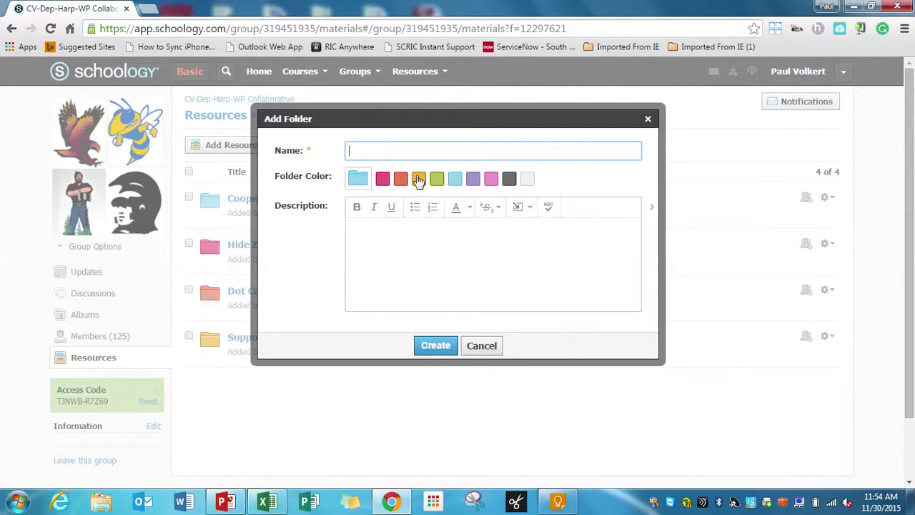
click(437, 178)
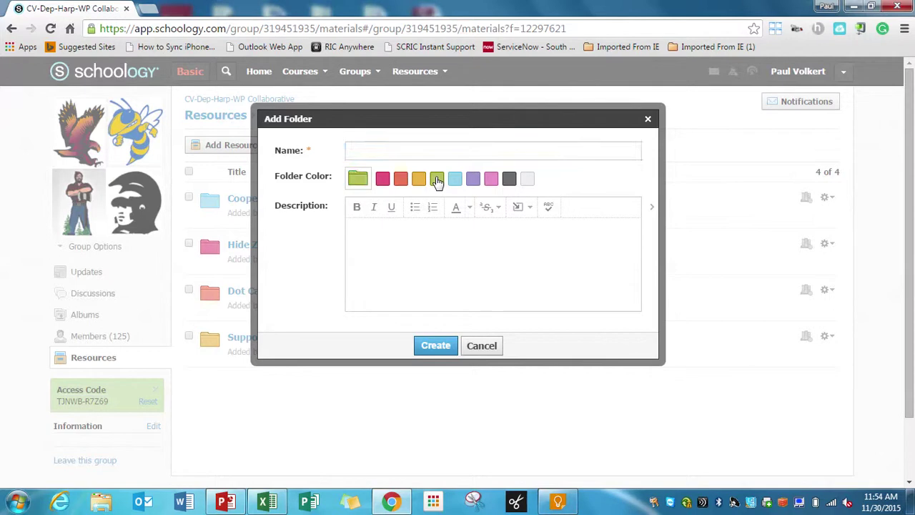
click(433, 147)
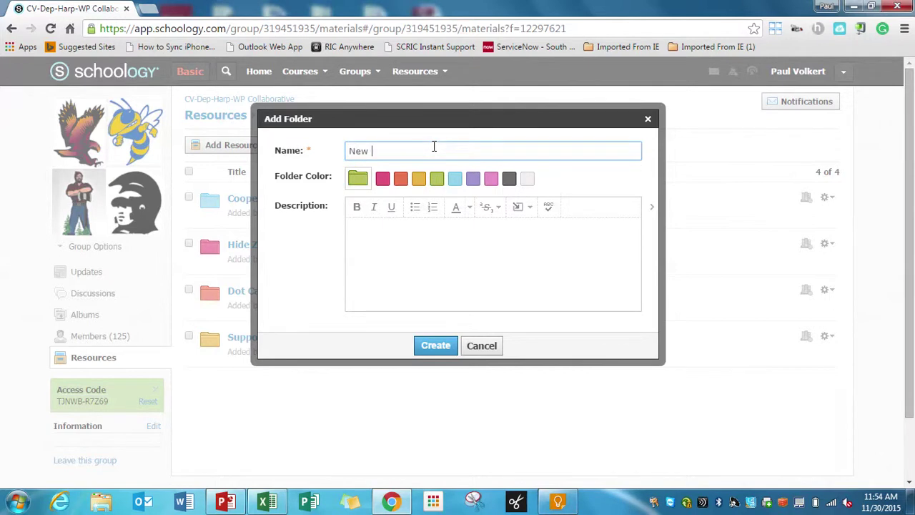
text(New Folder)
click(433, 232)
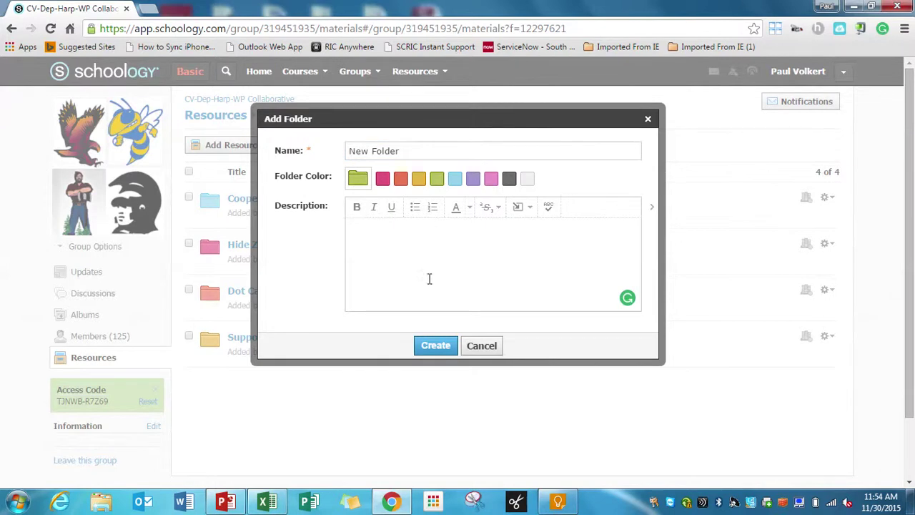
click(436, 348)
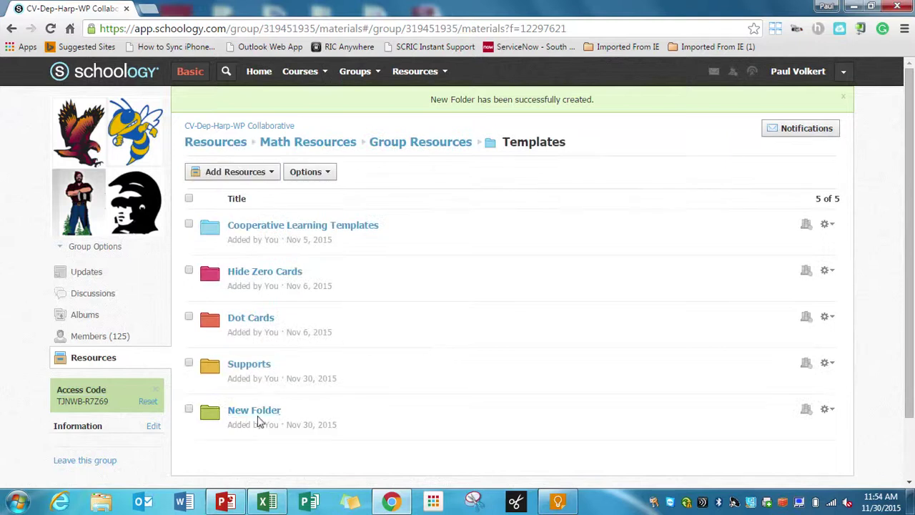
- Delete the green New Folder from the Templates folder
click(828, 413)
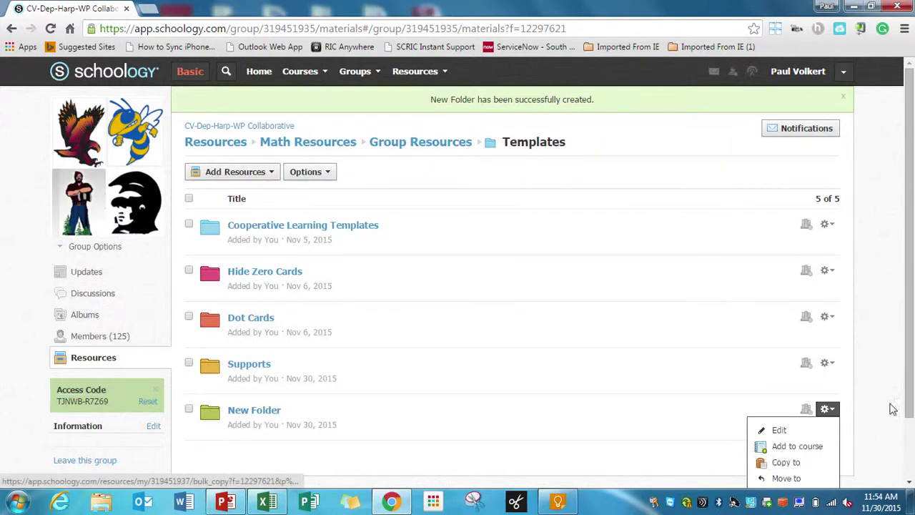
scroll(906, 394, down, 1)
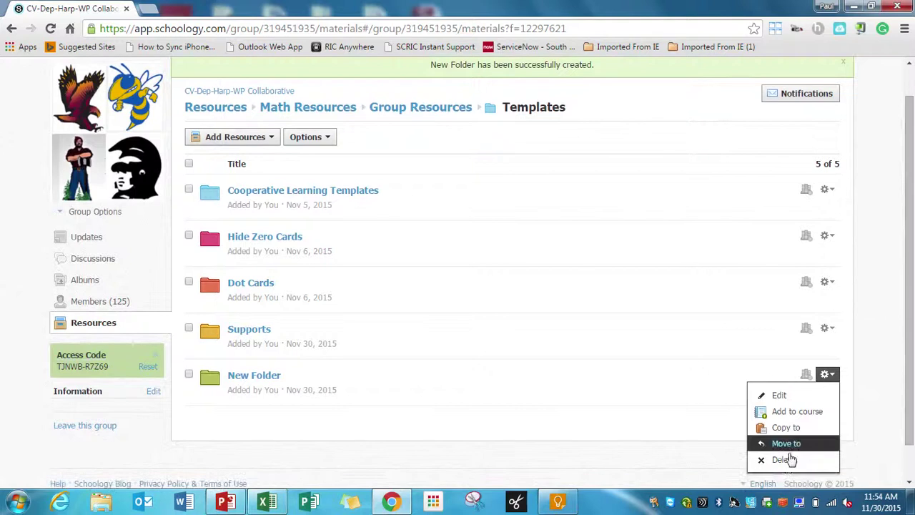
click(783, 459)
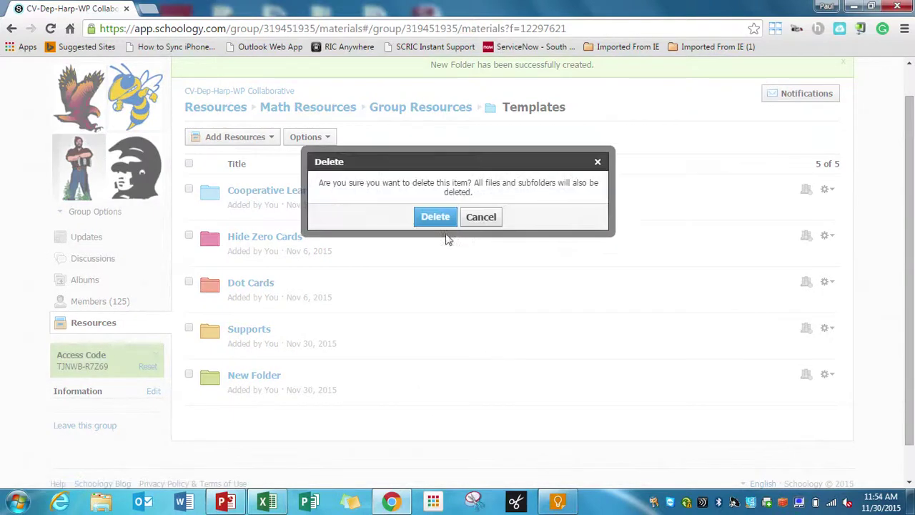
click(440, 220)
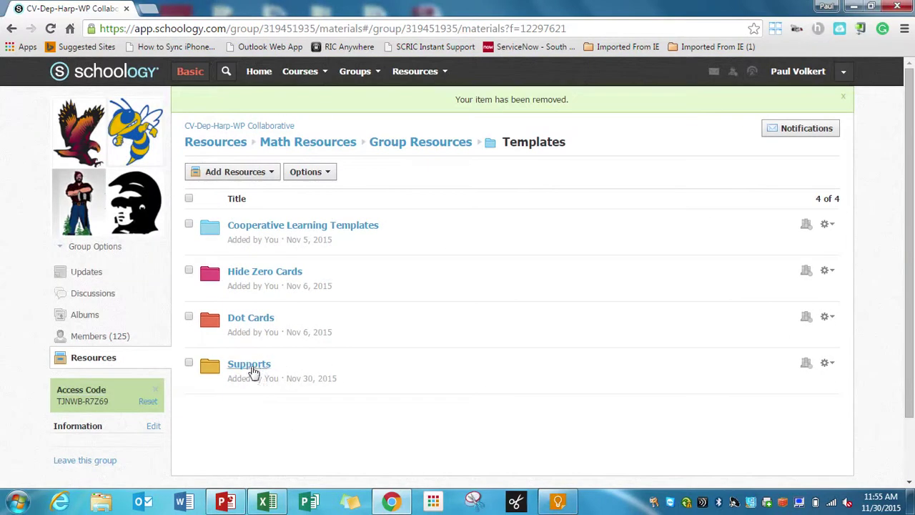
- Add the Word documents "index card template" and "4 square for problem solving" from the Desktop to the Supports folder
click(250, 365)
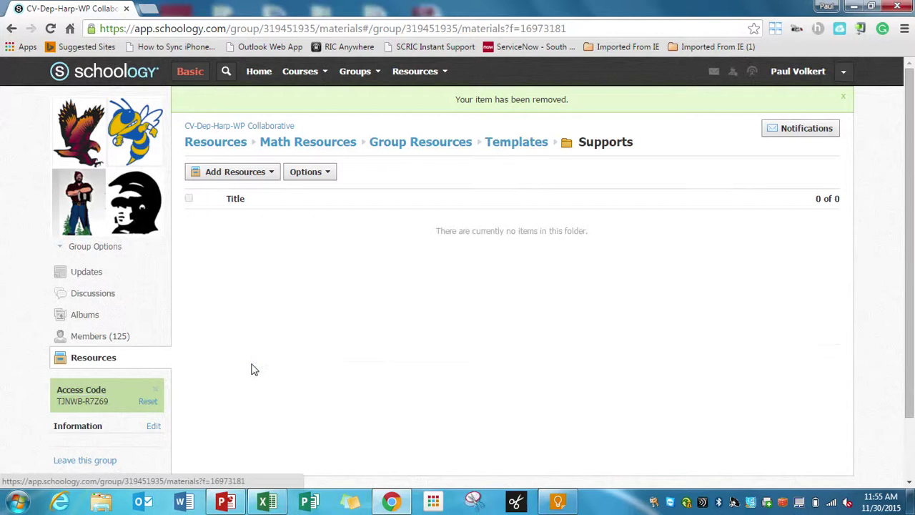
click(255, 174)
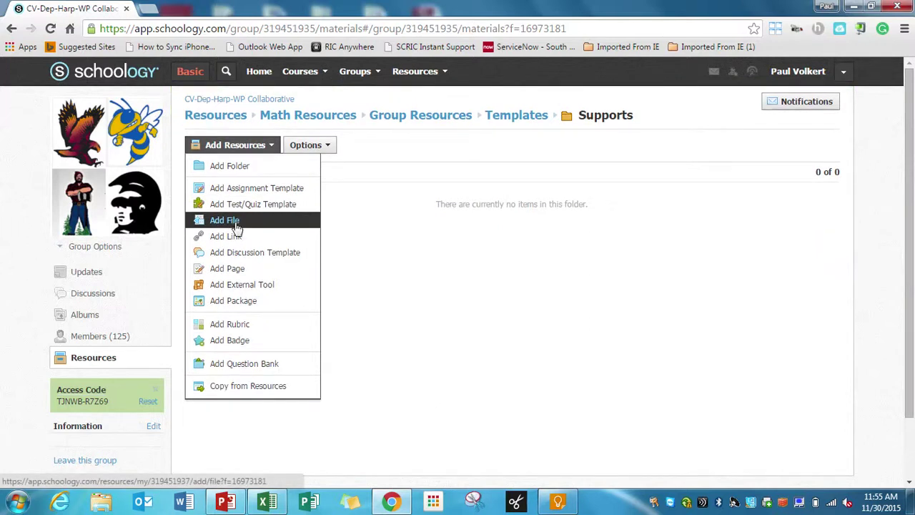
click(229, 221)
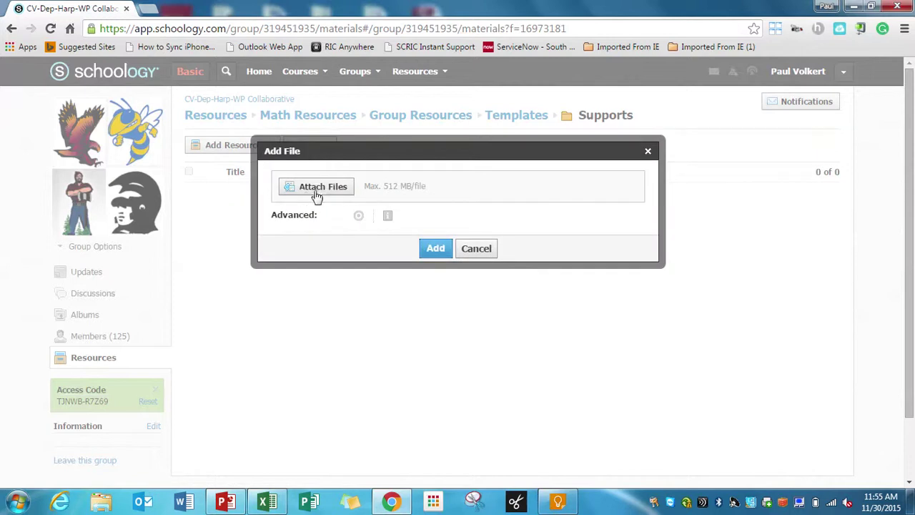
click(318, 192)
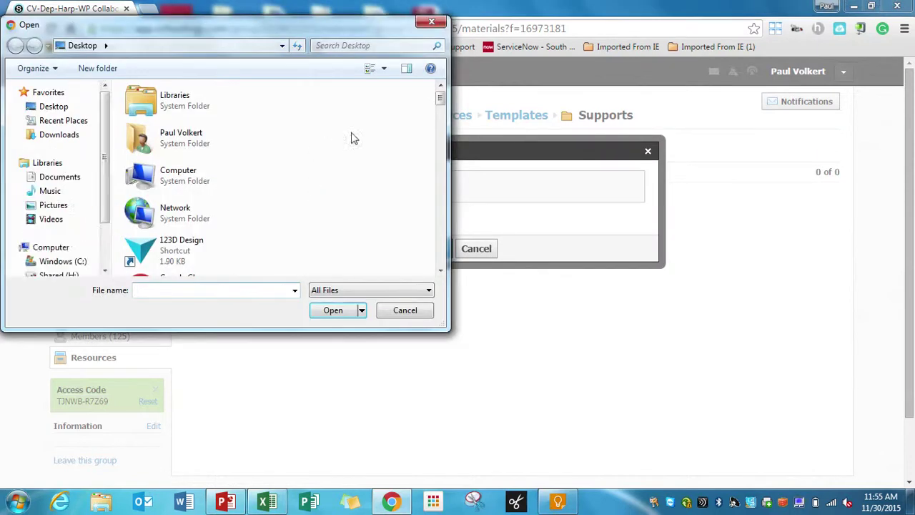
drag(440, 100, 452, 245)
click(182, 192)
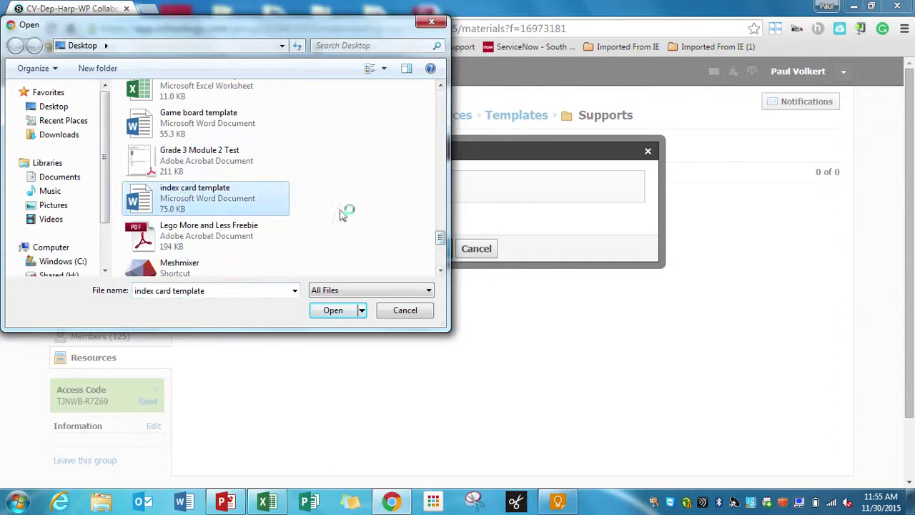
drag(441, 241, 441, 213)
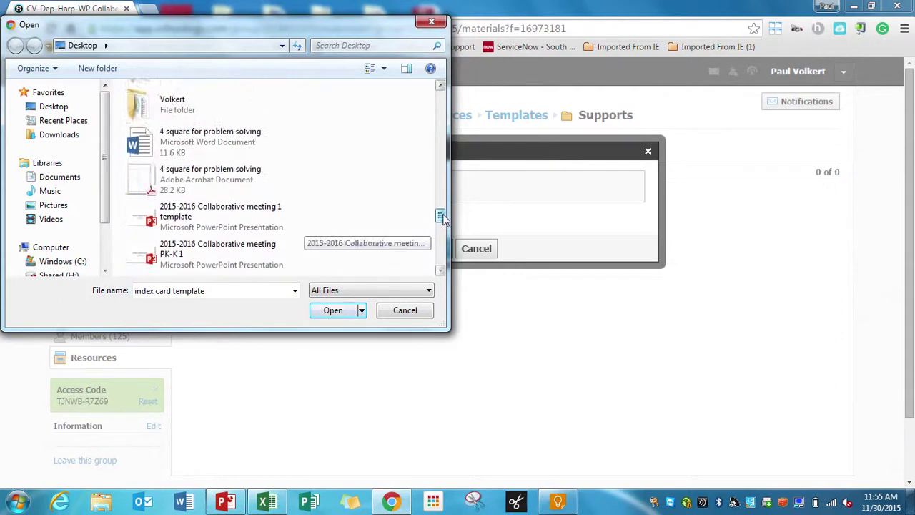
ctrl+click(212, 151)
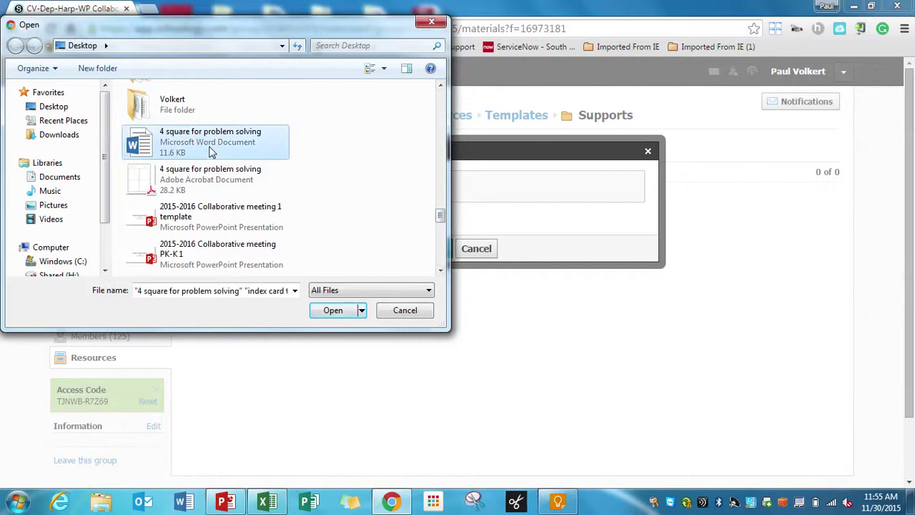
click(333, 310)
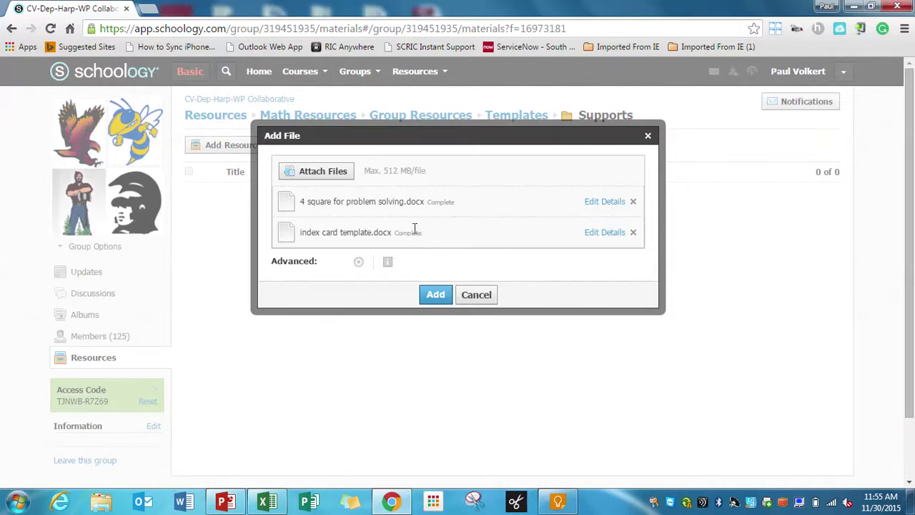
click(442, 301)
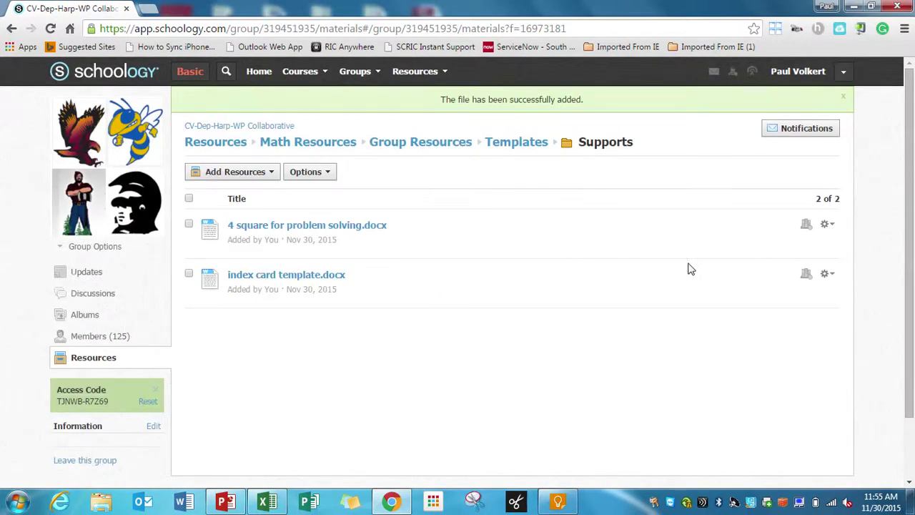
click(828, 225)
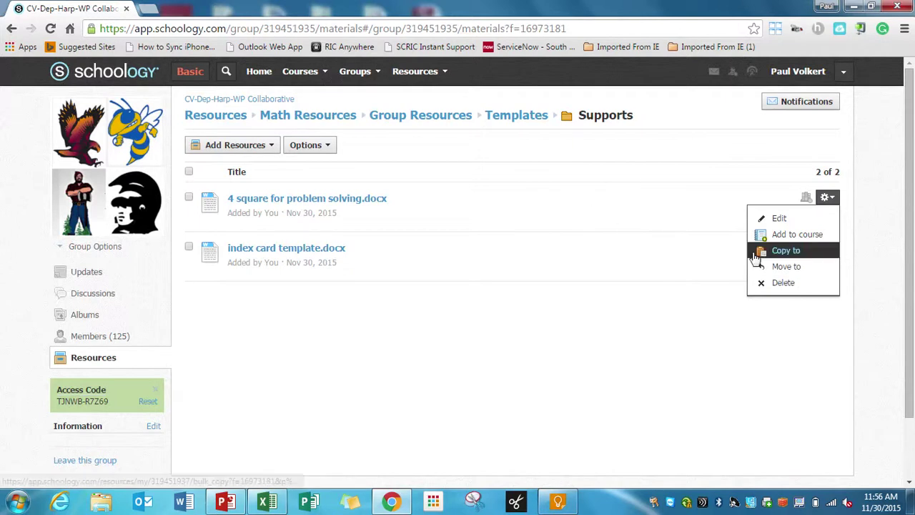
click(771, 252)
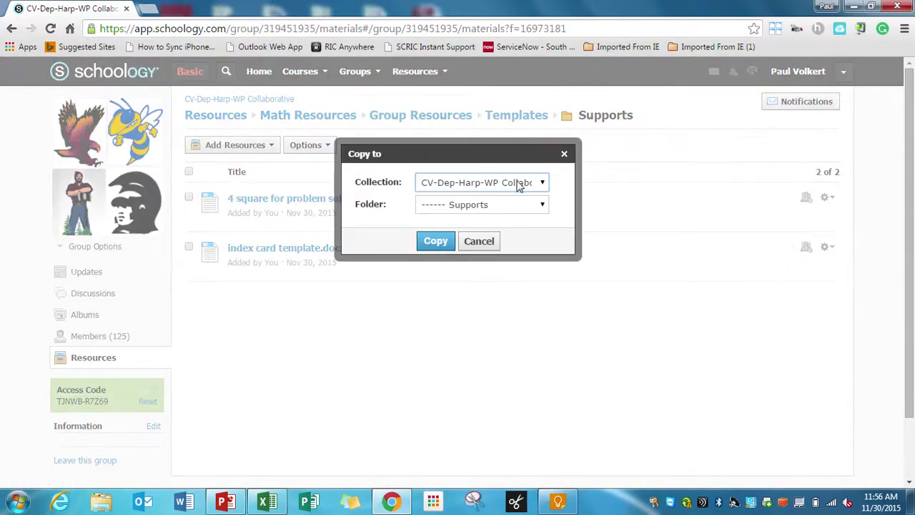
click(519, 185)
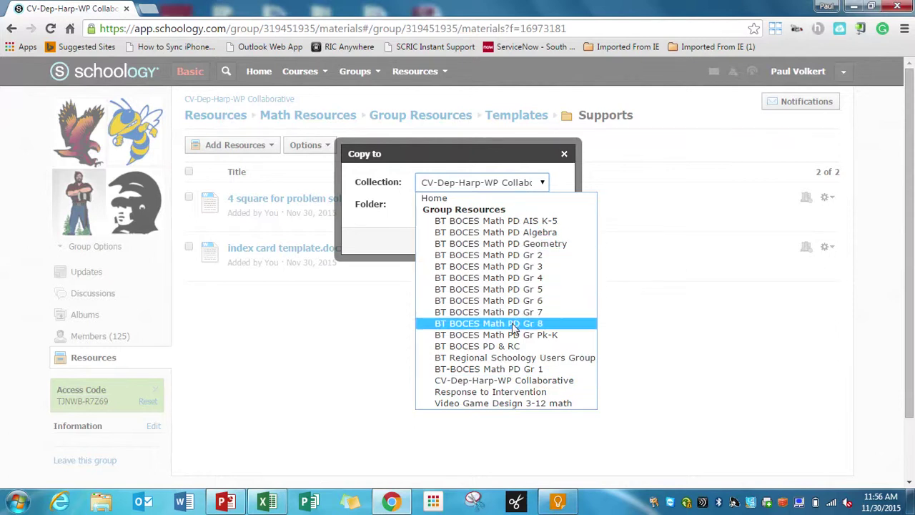
click(528, 280)
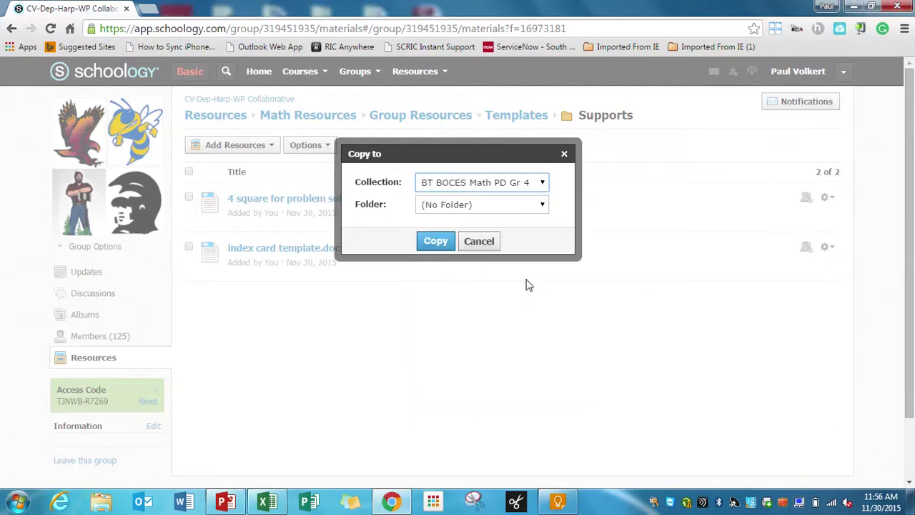
click(512, 205)
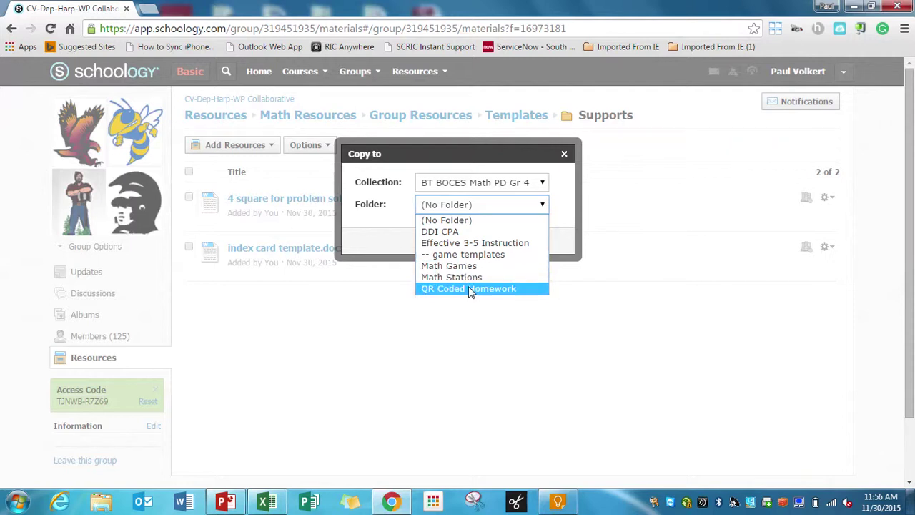
click(479, 226)
click(480, 242)
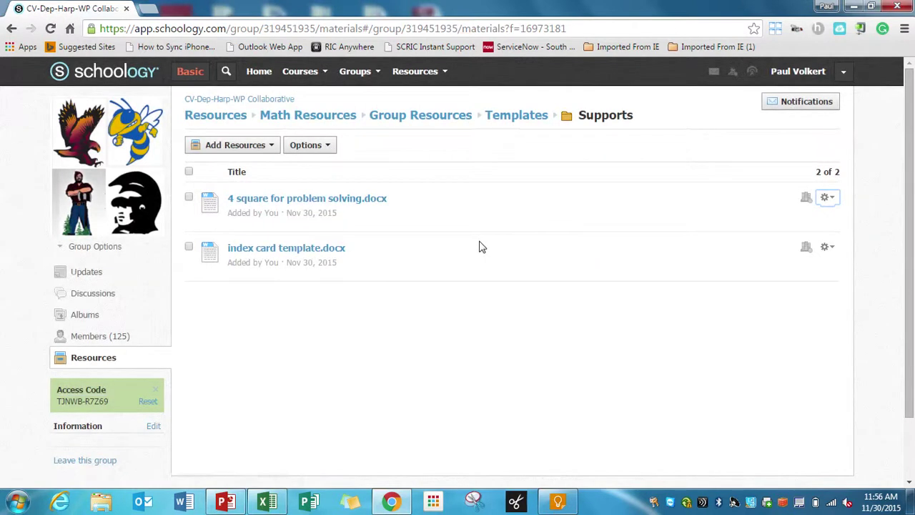
- Open greatminds.net in a new browser tab and copy the site's address
click(258, 146)
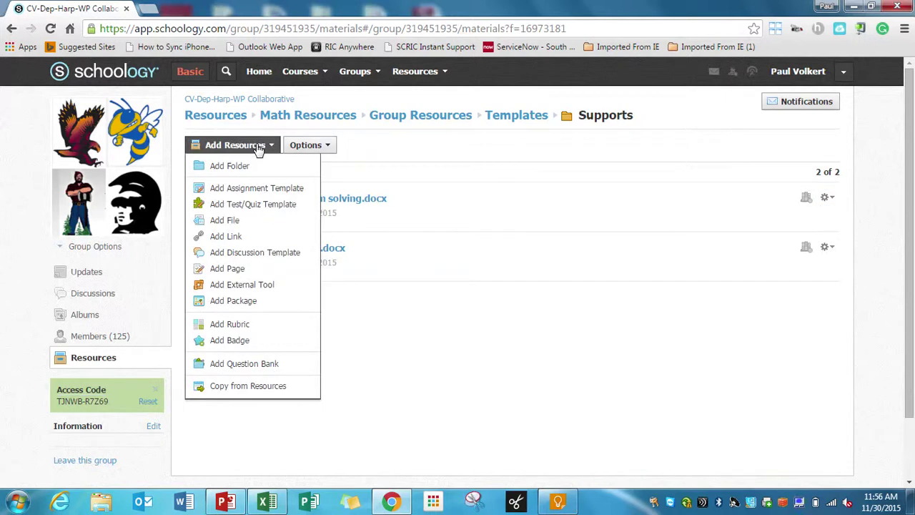
click(259, 147)
click(156, 10)
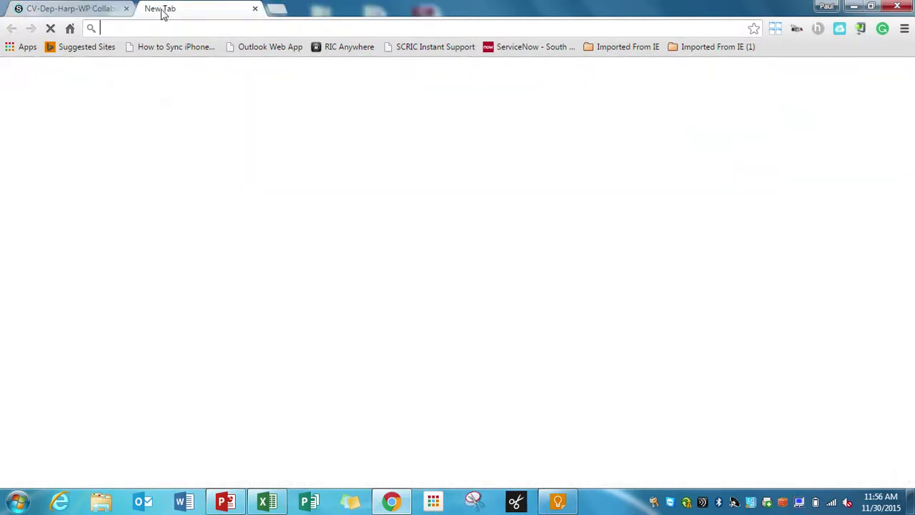
text(great)
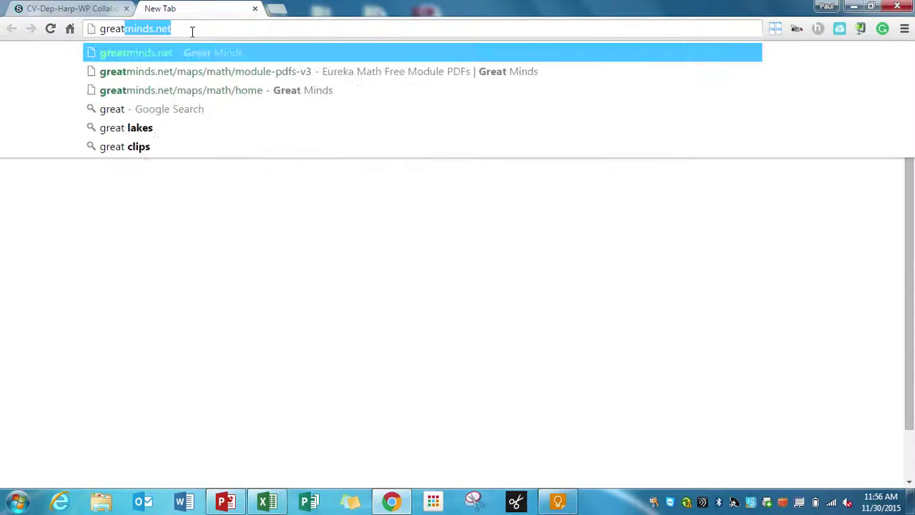
key(Return)
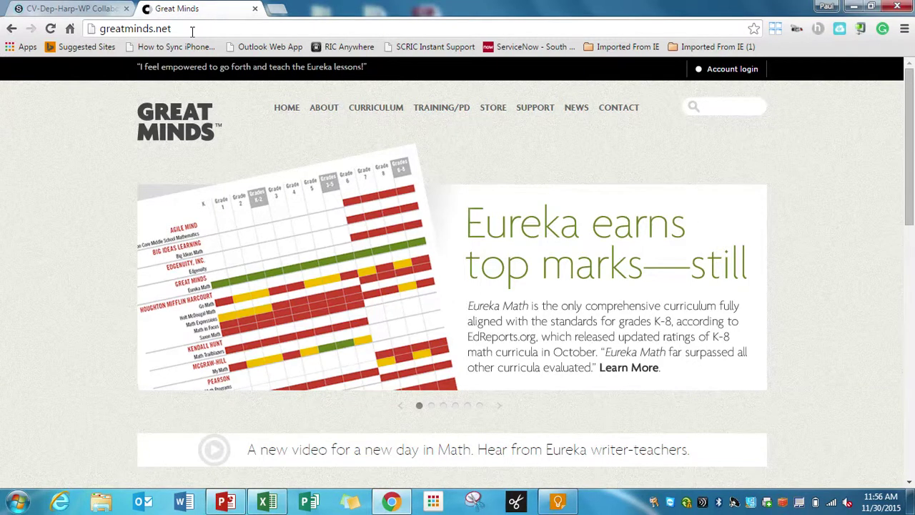
click(191, 28)
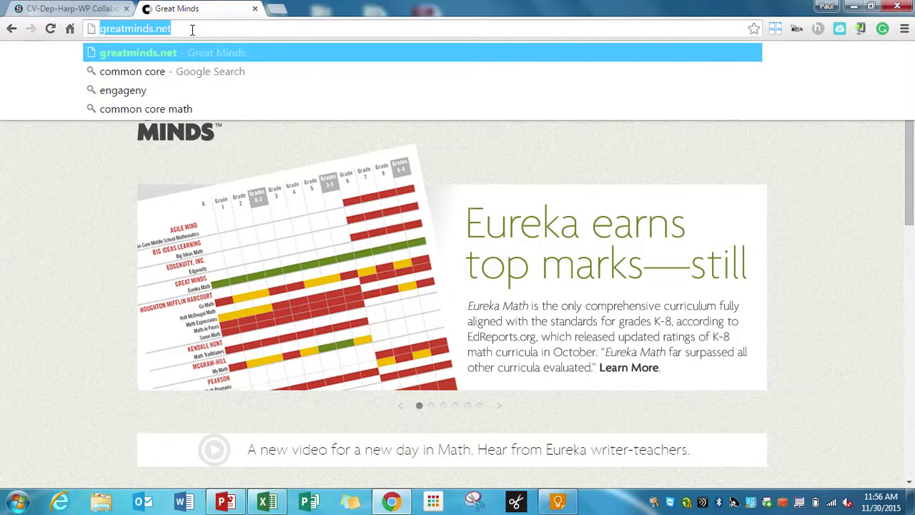
right_click(193, 29)
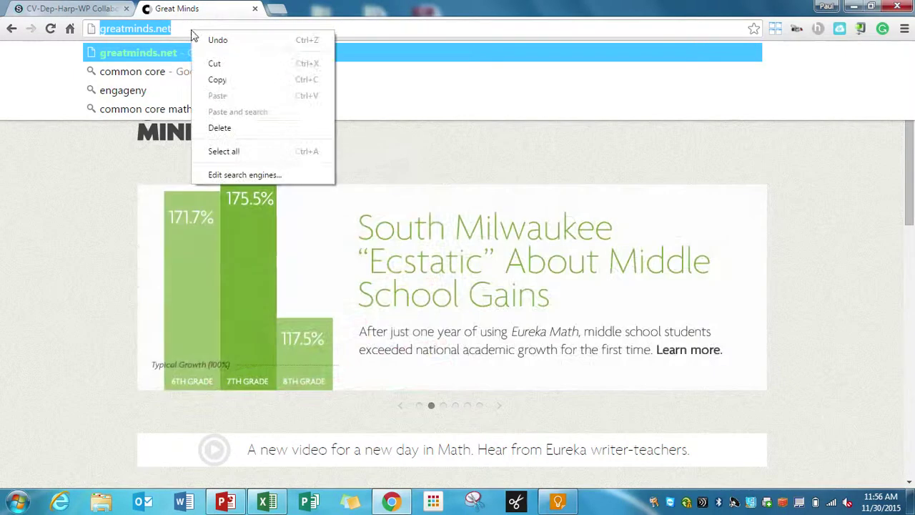
click(224, 80)
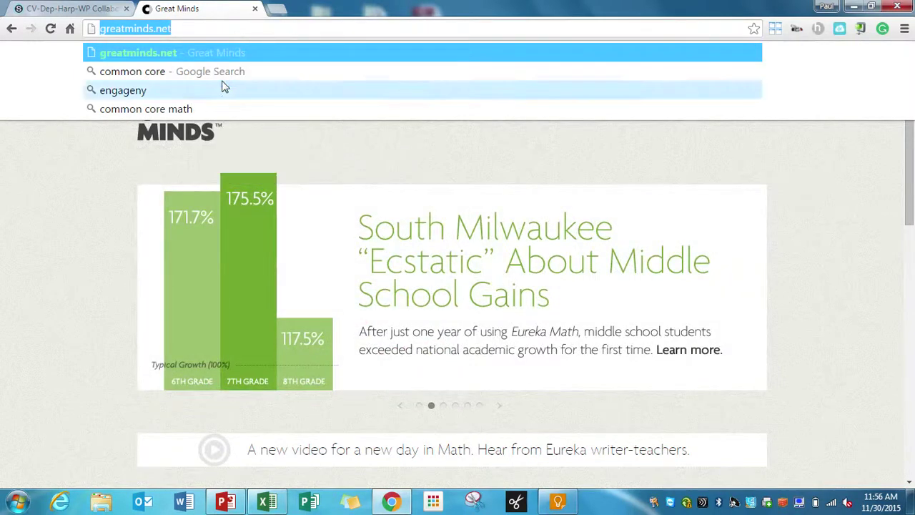
click(102, 10)
click(254, 145)
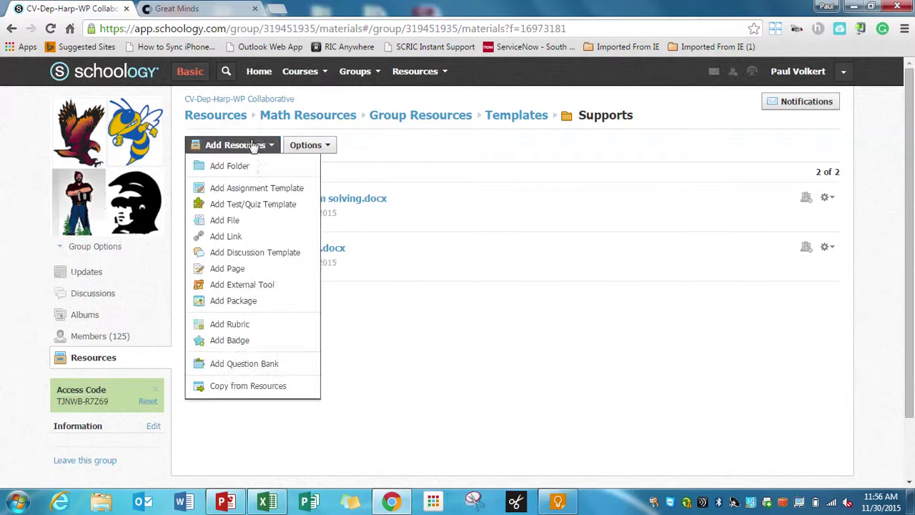
click(235, 239)
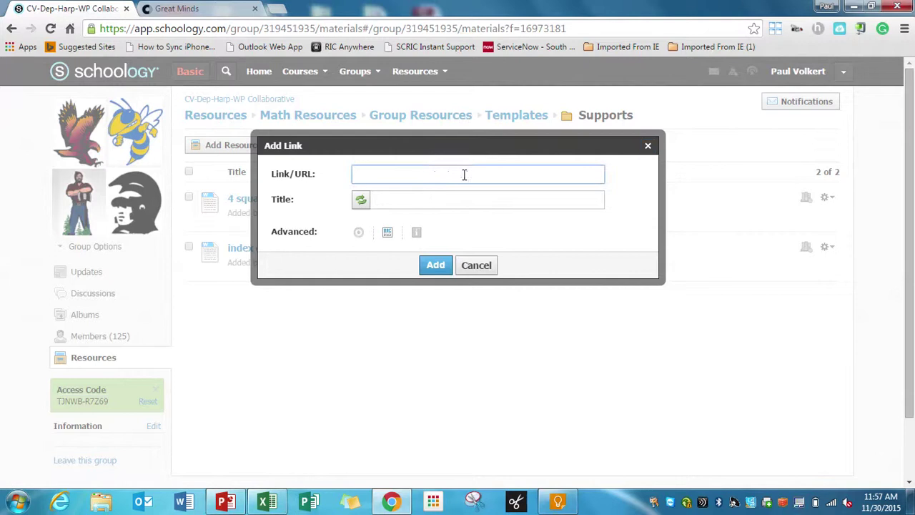
click(433, 203)
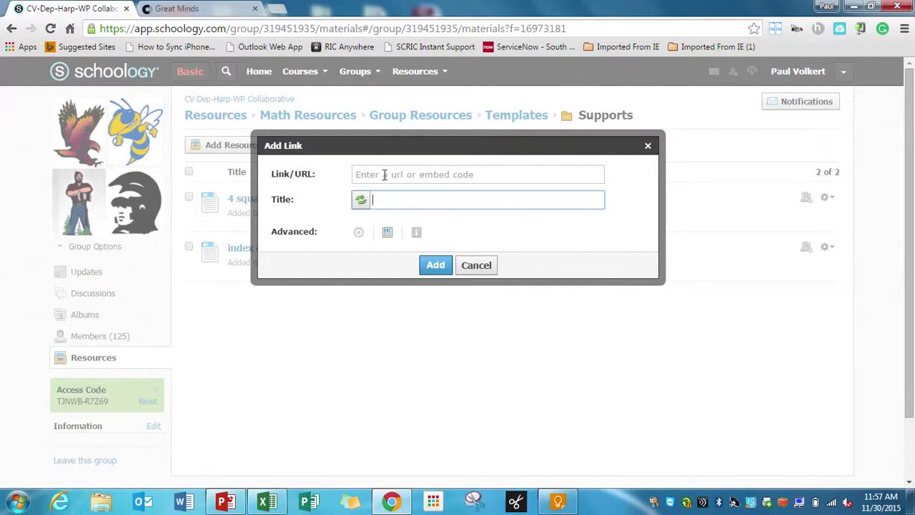
click(465, 175)
key(ctrl+v)
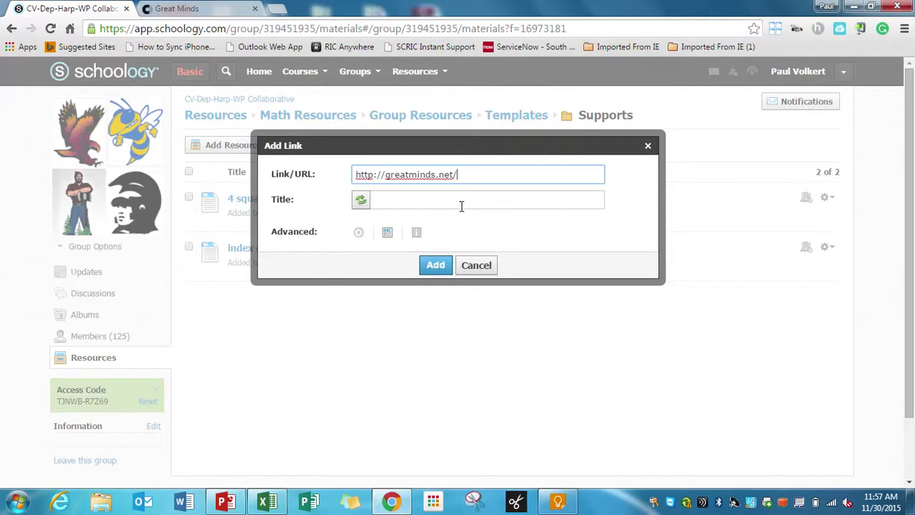
click(461, 206)
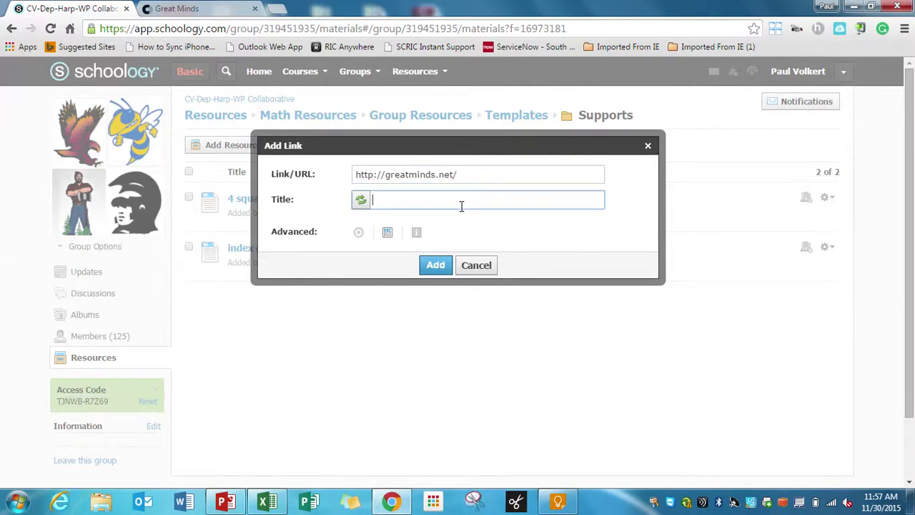
text(Eureka Math Modules)
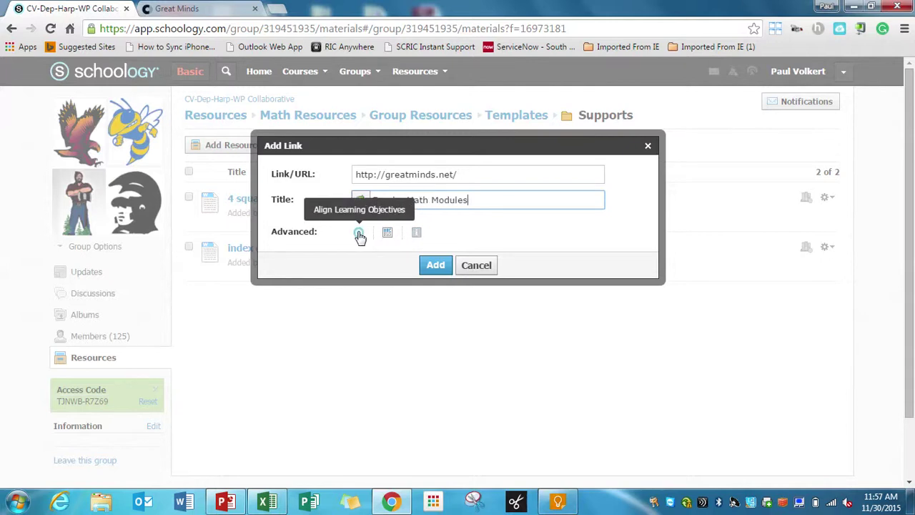
click(443, 268)
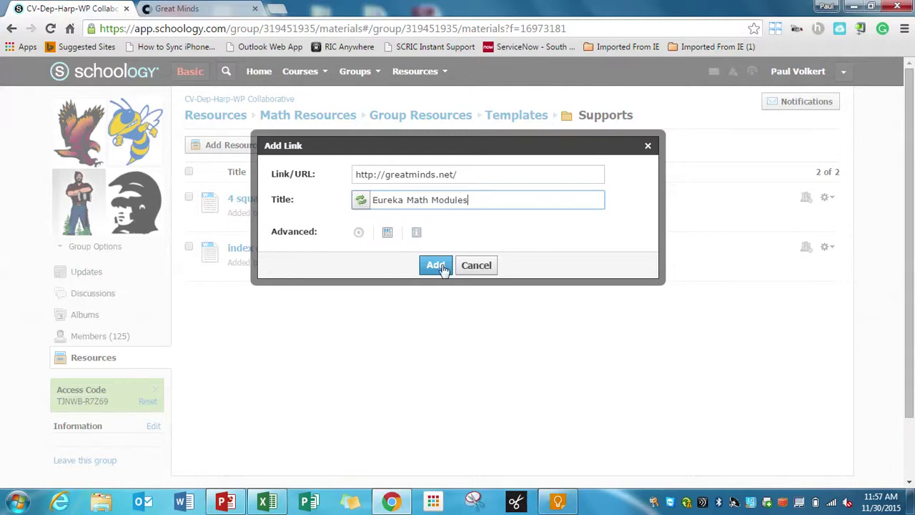
click(443, 267)
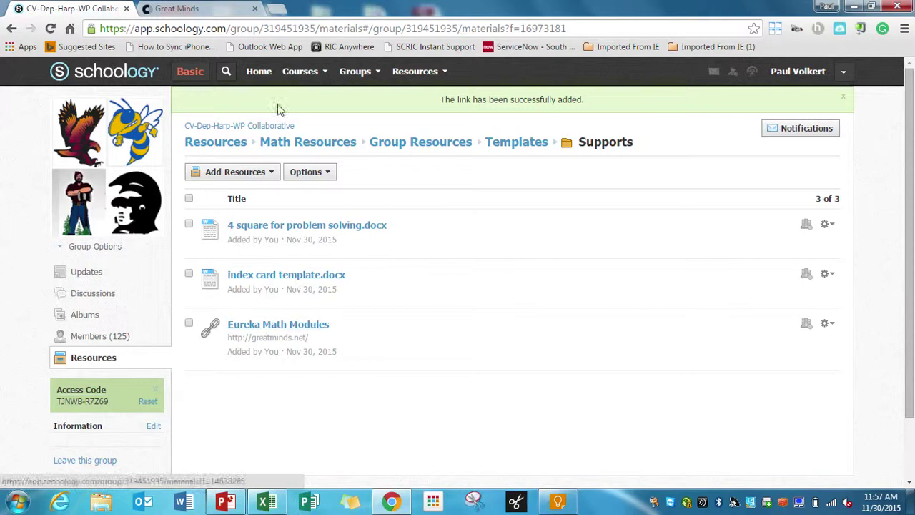
- Close the Great Minds tab and test the Eureka Math Modules link, closing the page it opens
click(254, 8)
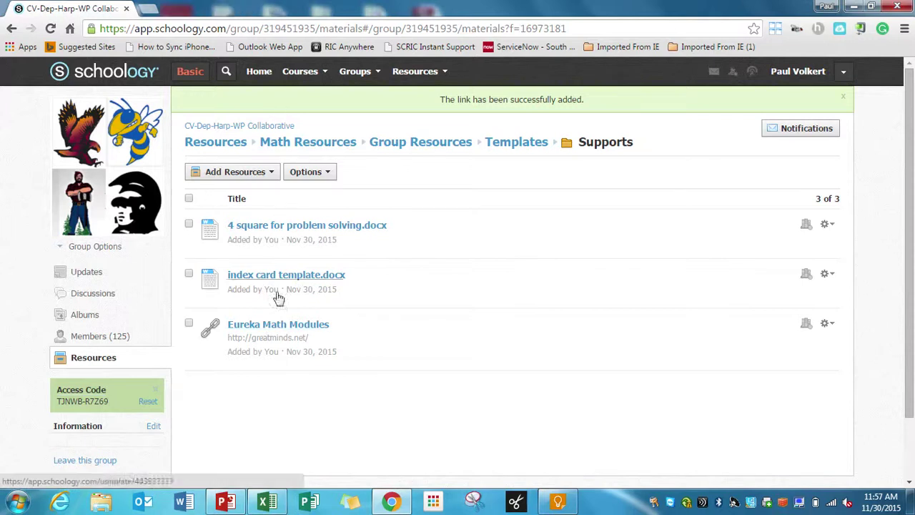
click(278, 325)
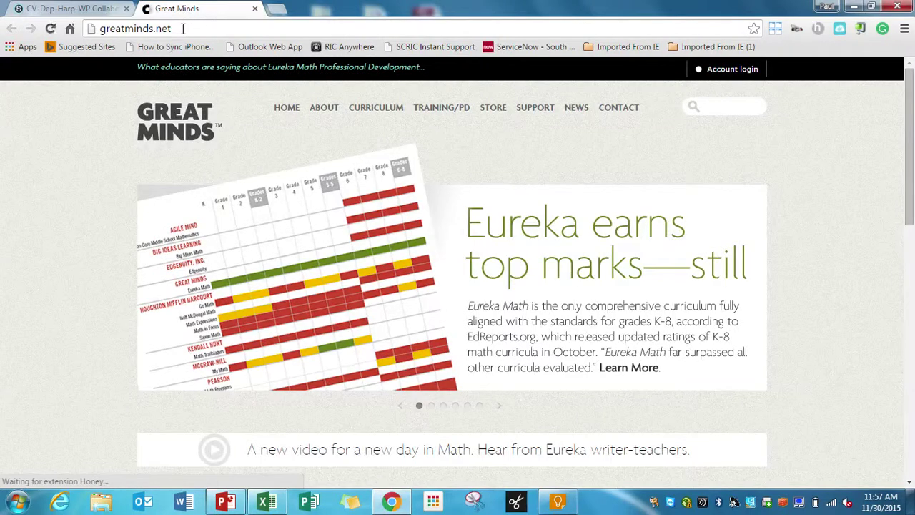
click(255, 9)
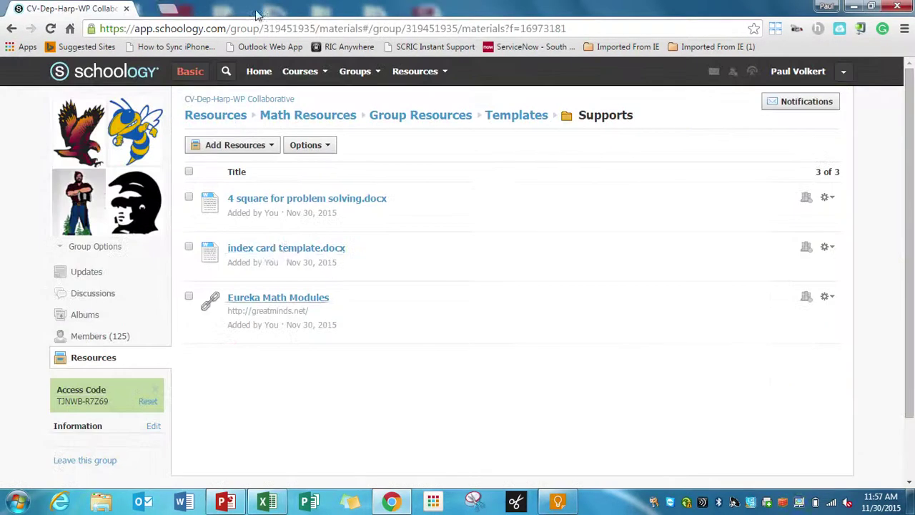
- Preview "index card template.docx" from the Supports folder and download the file
click(277, 250)
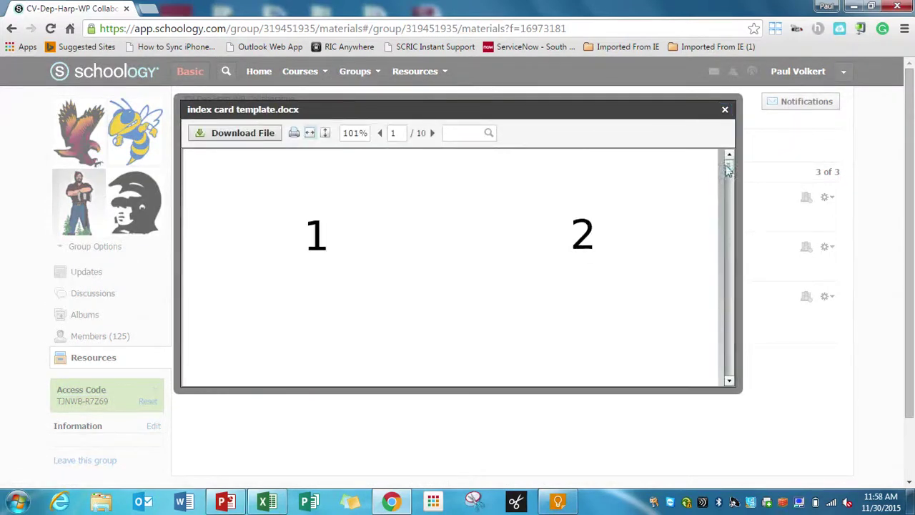
drag(728, 170, 739, 250)
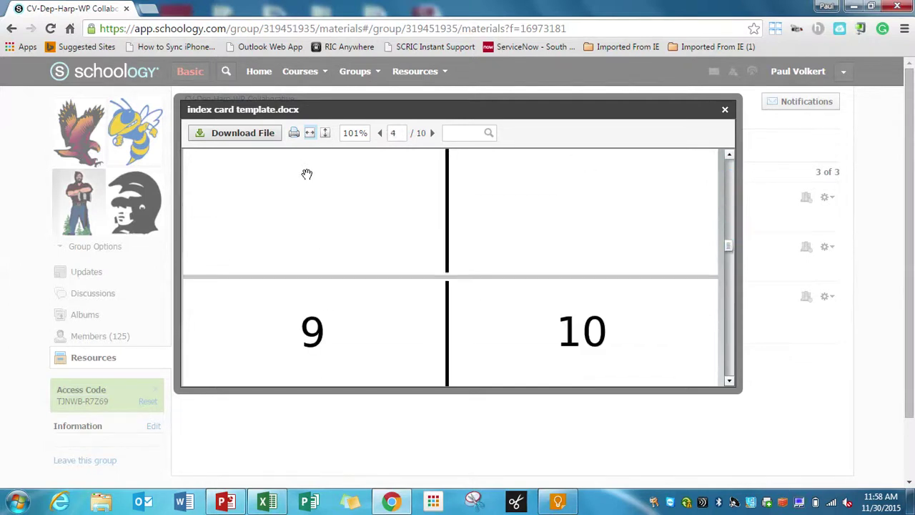
click(252, 140)
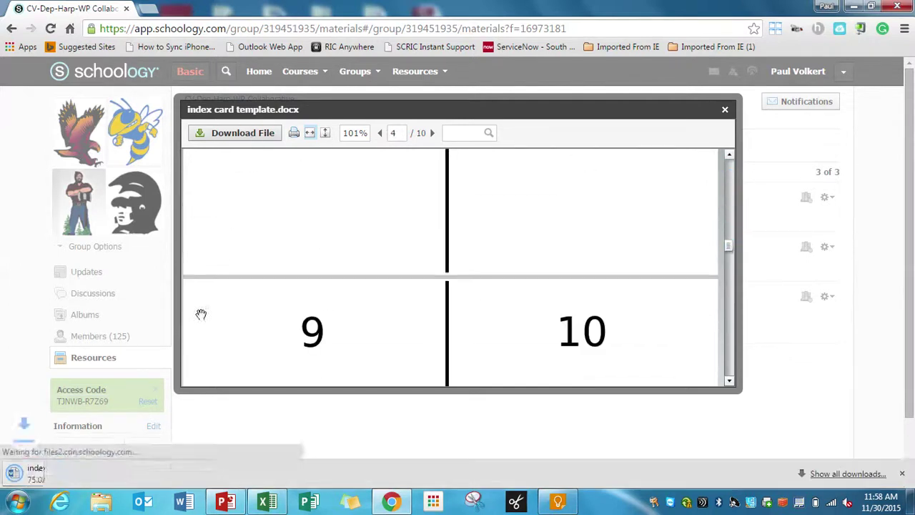
- Open the downloaded index card template in Word with editing enabled, and close both the document and its Schoology preview
click(135, 474)
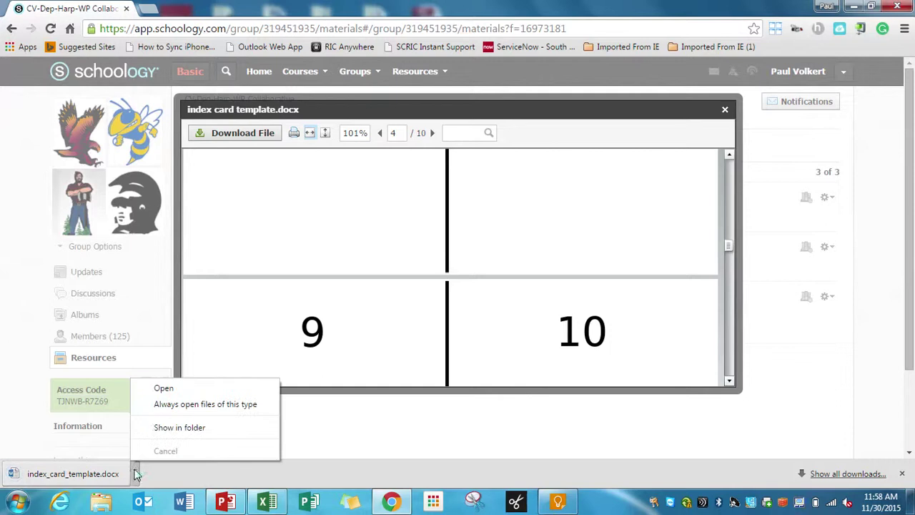
click(178, 386)
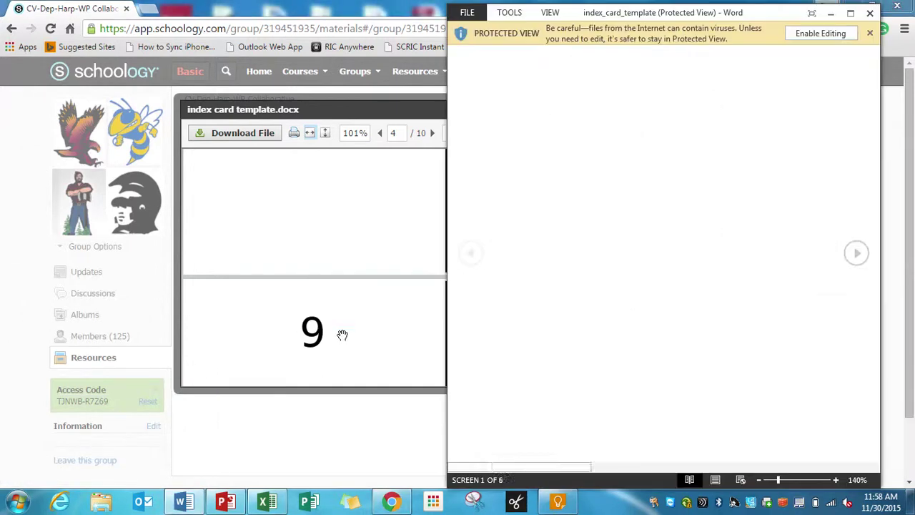
click(822, 34)
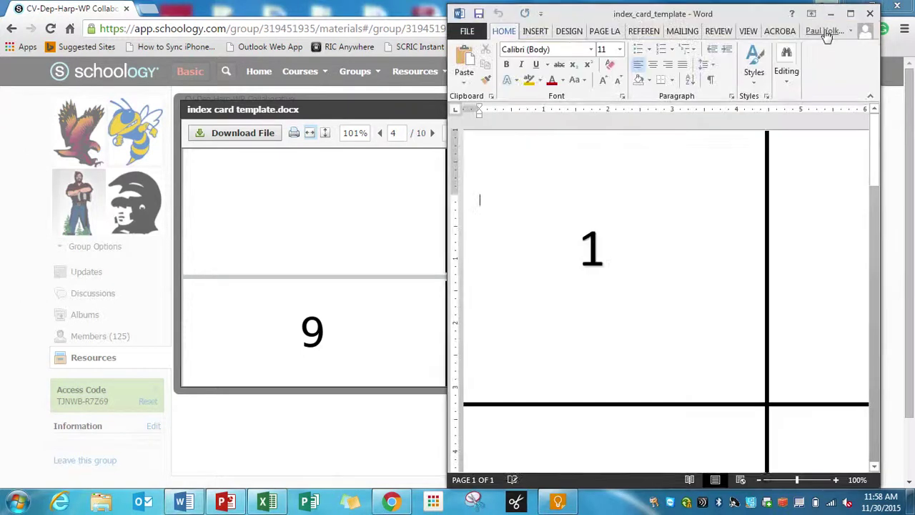
click(871, 15)
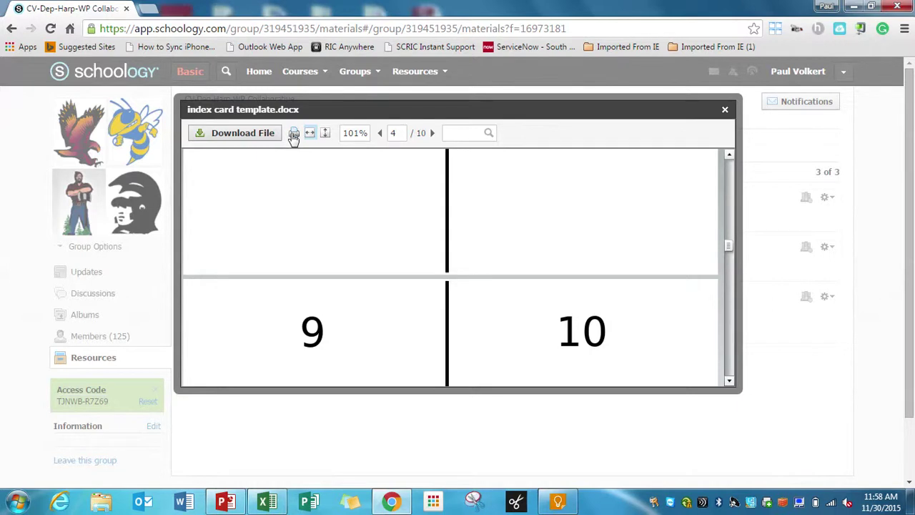
click(724, 111)
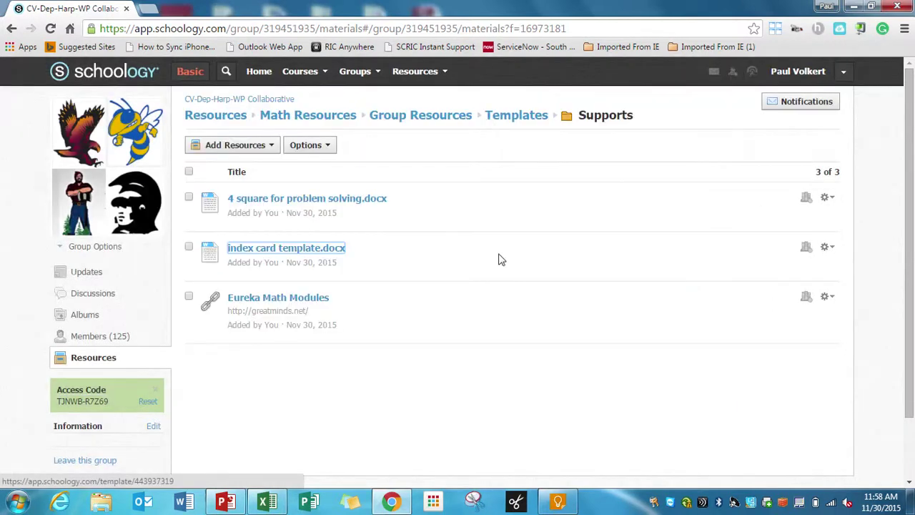